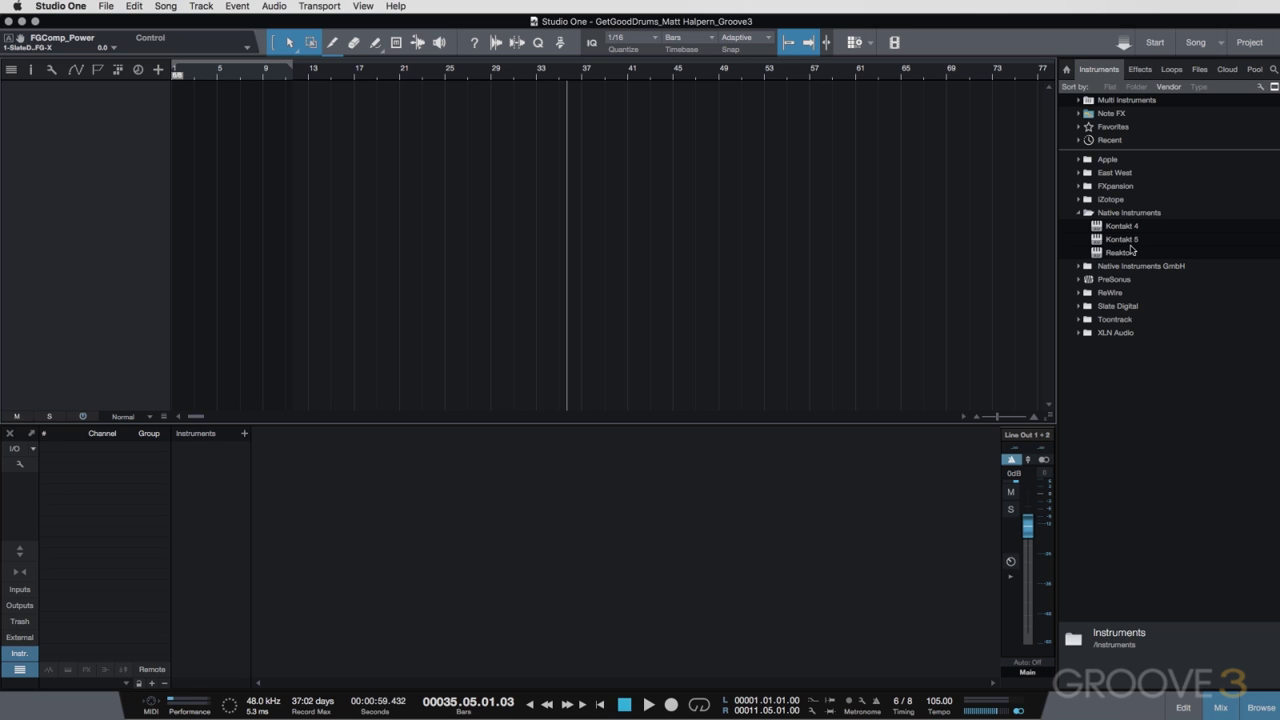
Add Kontakt 5 from the Native Instruments plug-ins to the arrangement as a new instrument track.
left_click(1121, 241)
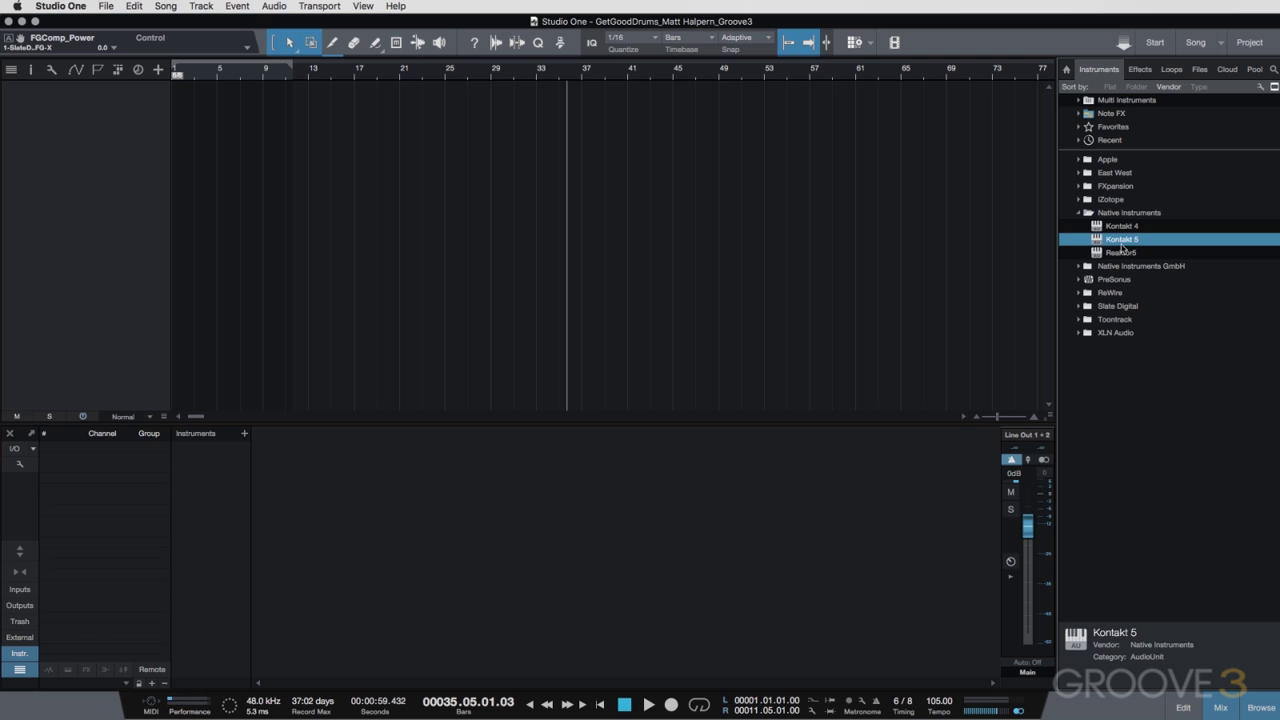
left_click_drag(1124, 245, 50, 178)
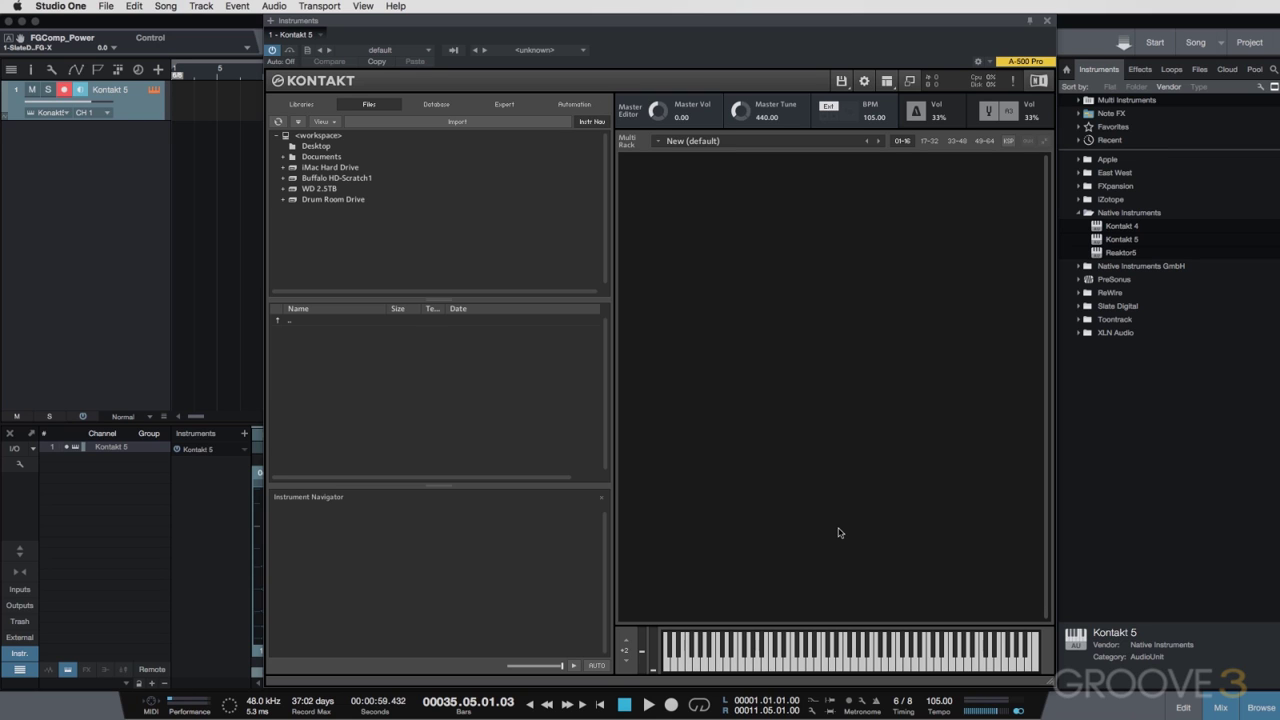
Bring Finder forward, then shrink and move its window so Kontakt stays visible.
key("super+Tab")
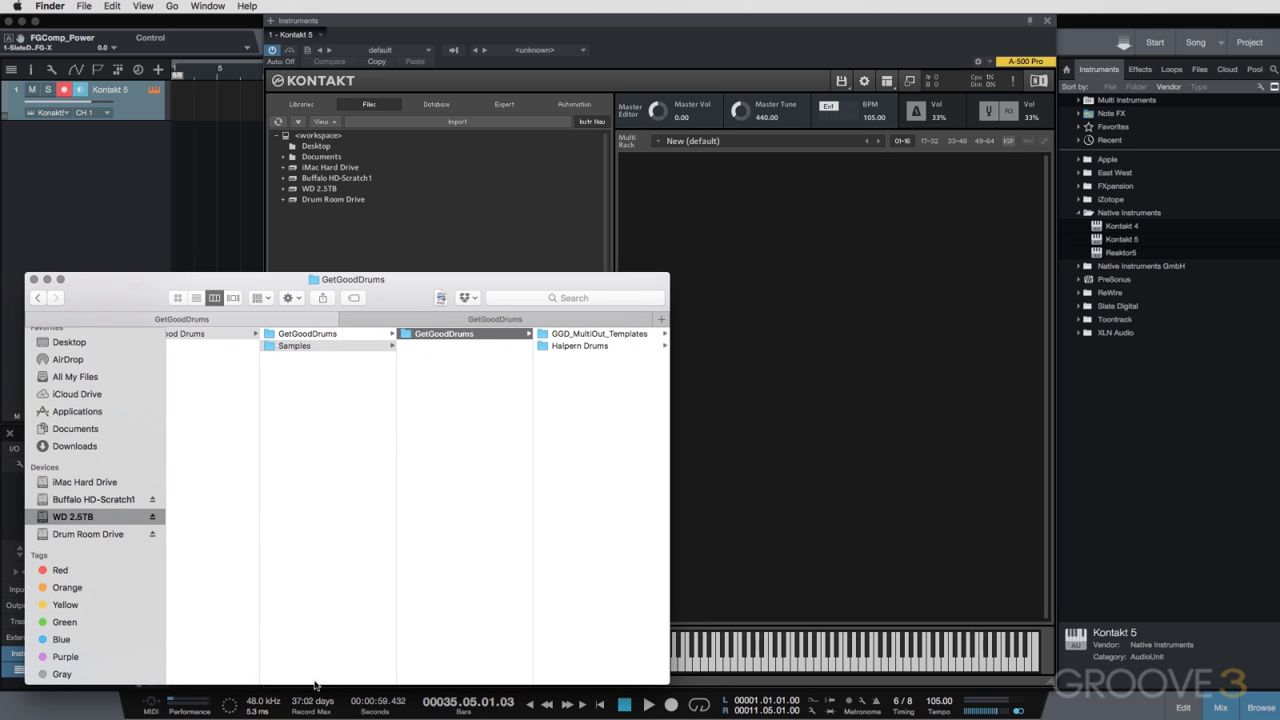
left_click_drag(316, 683, 310, 482)
left_click_drag(407, 292, 398, 351)
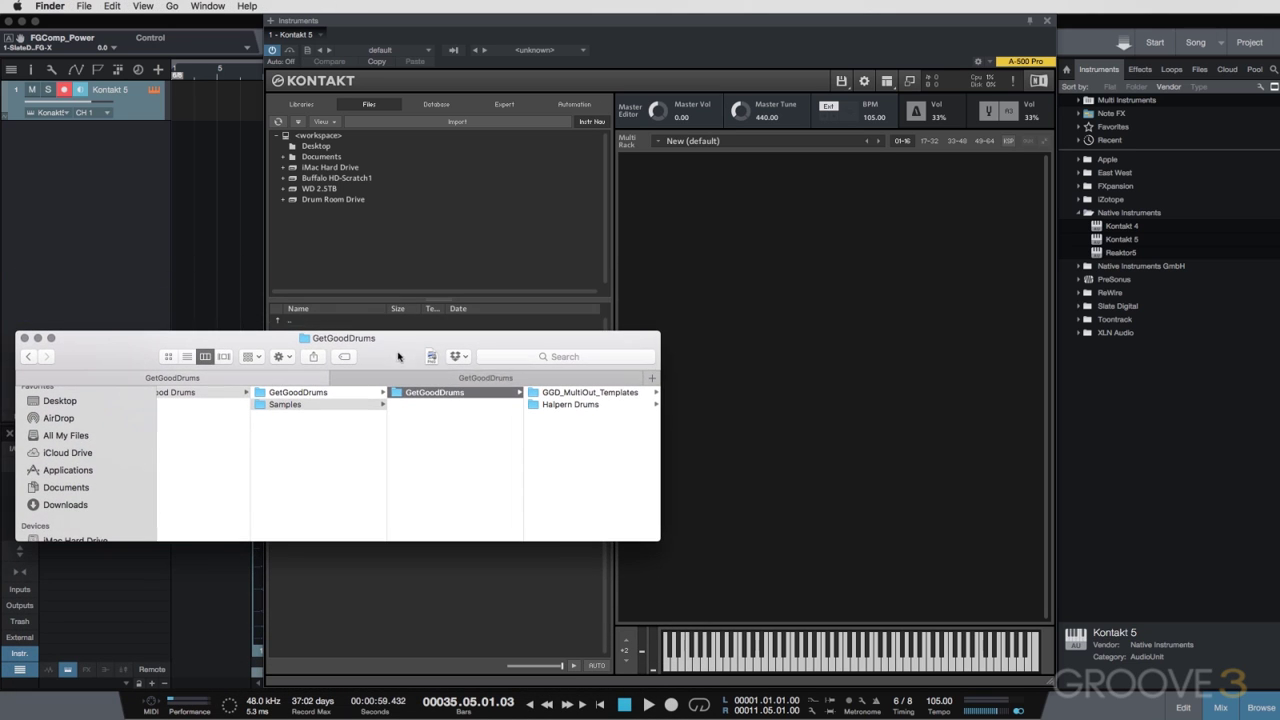
Browse to Halpern Drums > Kontakt and drag Halpern Drums.nki into Kontakt's Multi Rack.
left_click(553, 405)
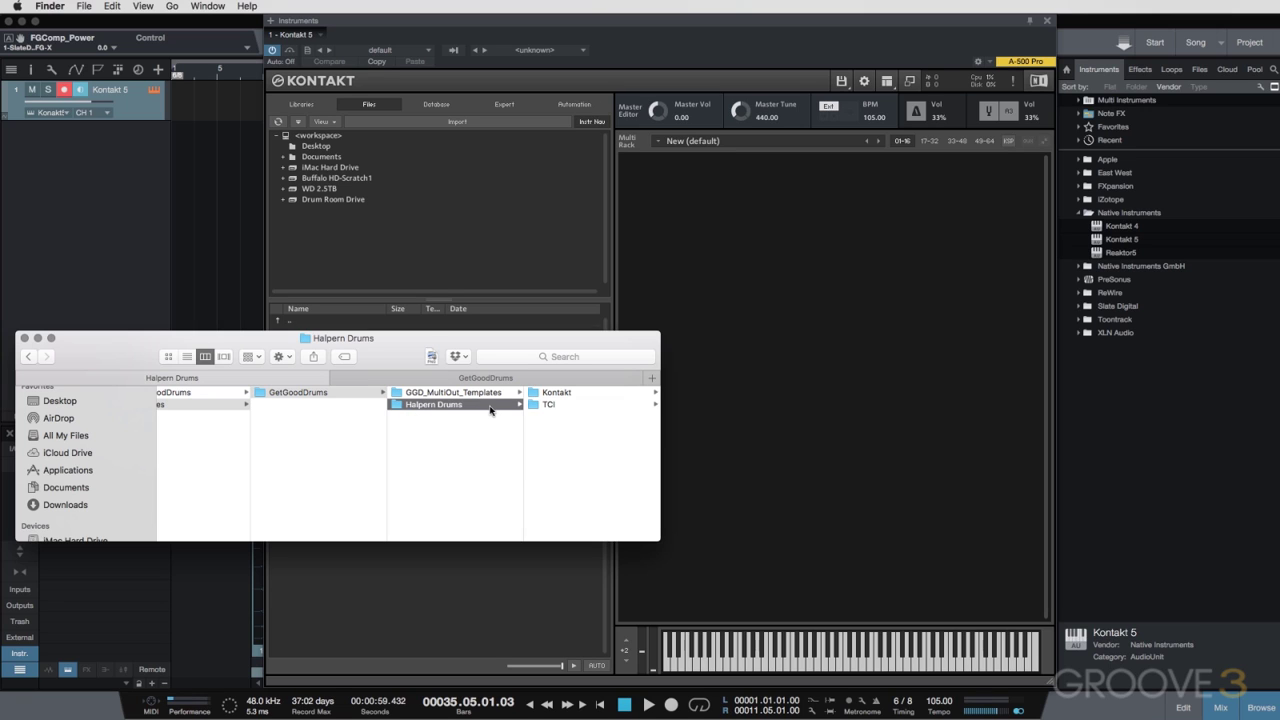
left_click(562, 395)
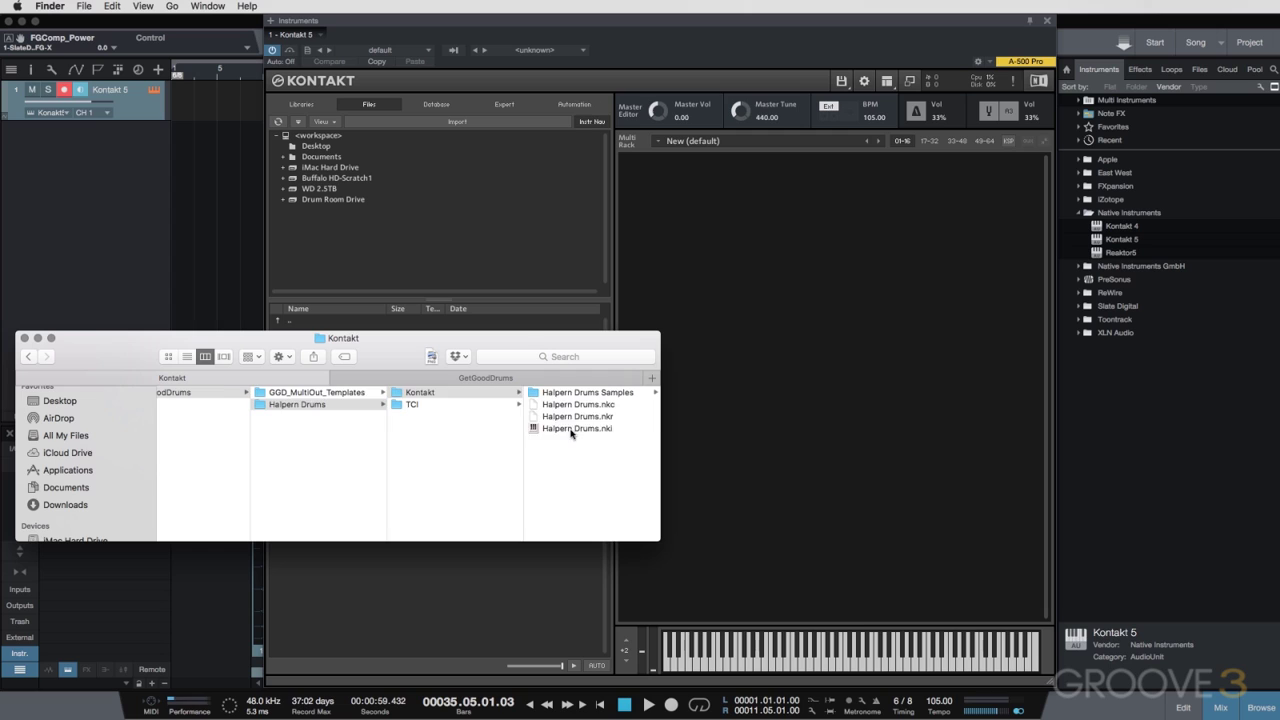
left_click(574, 429)
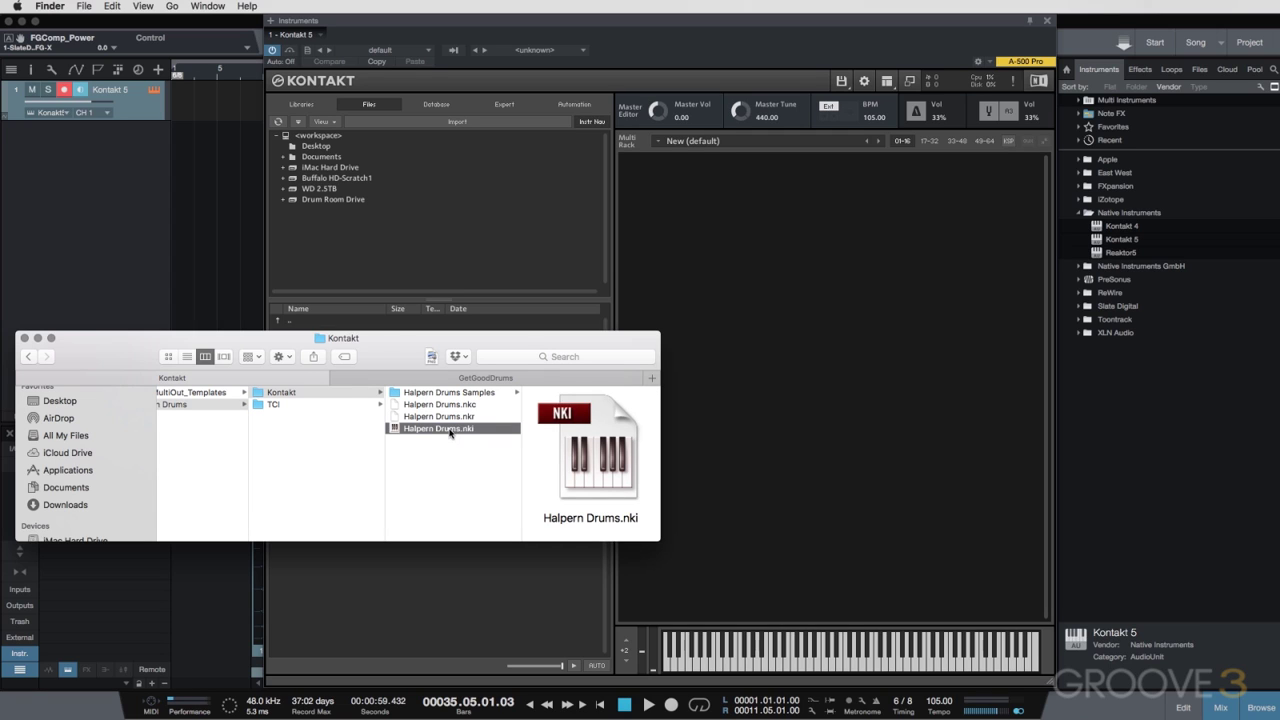
left_click_drag(448, 433, 869, 322)
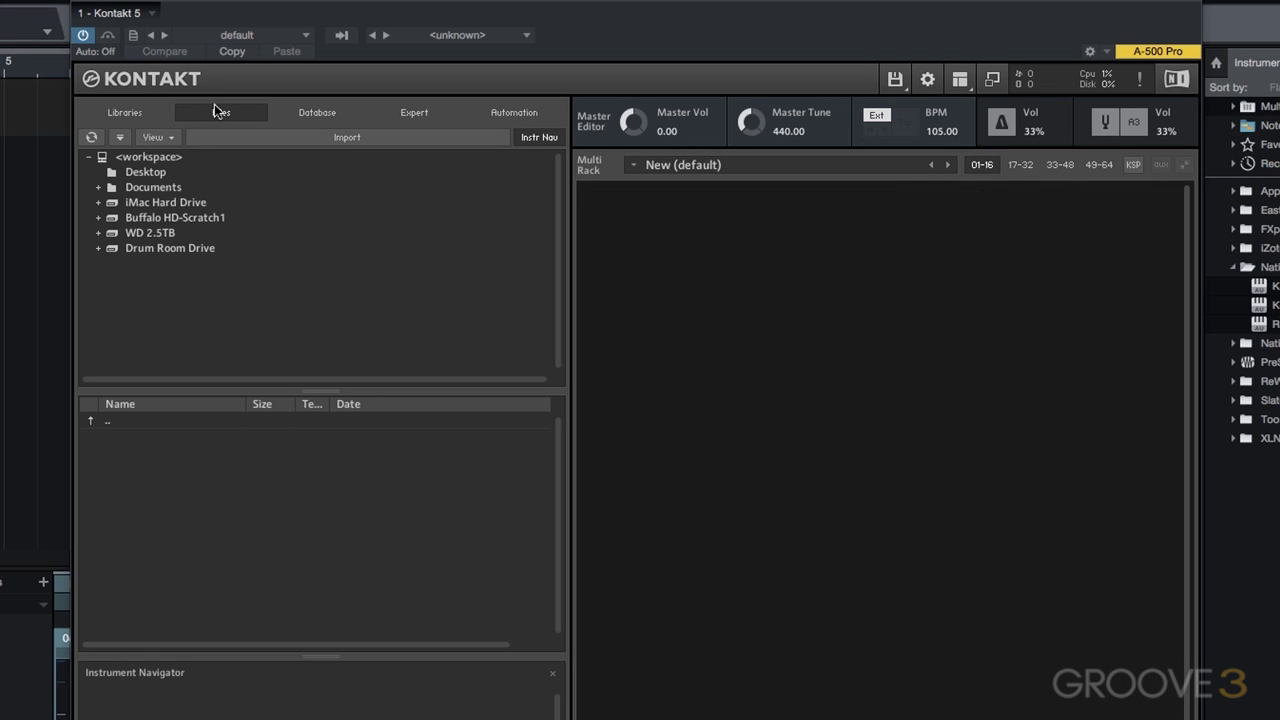
Load Halpern Drums.nki from the Halpern Drums Kontakt folder via Kontakt's Files browser.
left_click(128, 113)
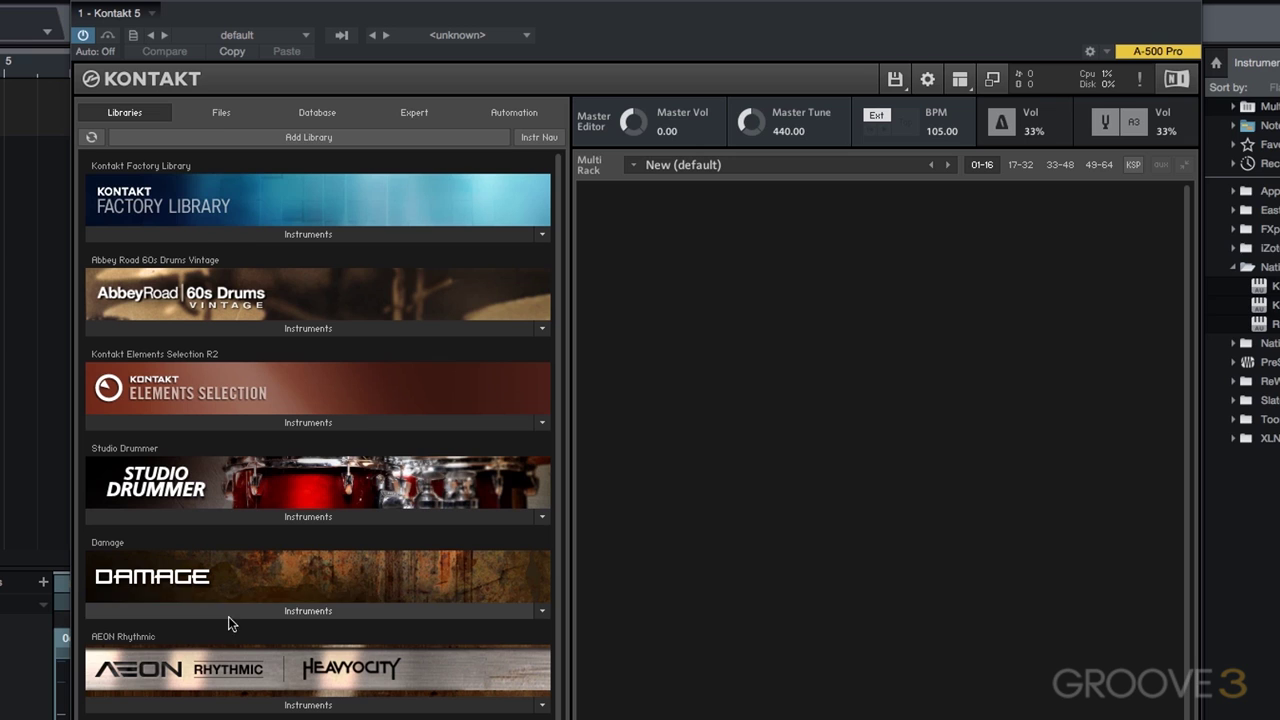
left_click(218, 109)
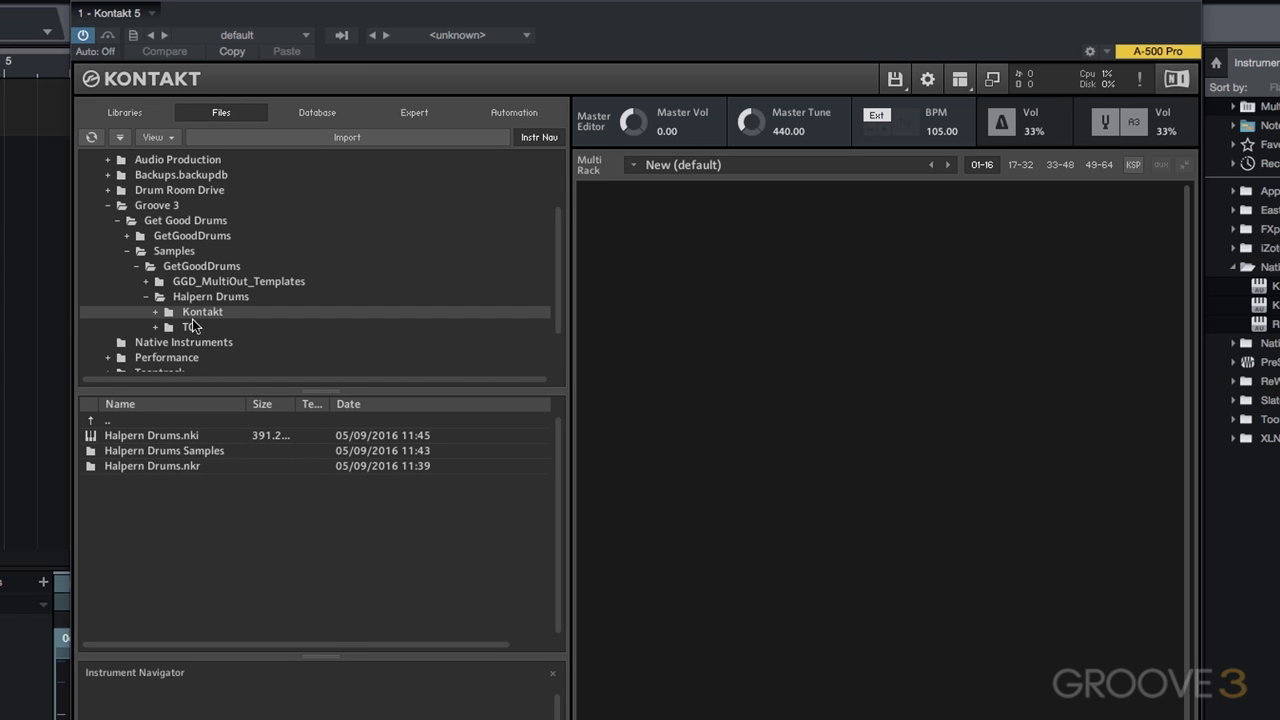
left_click(125, 443)
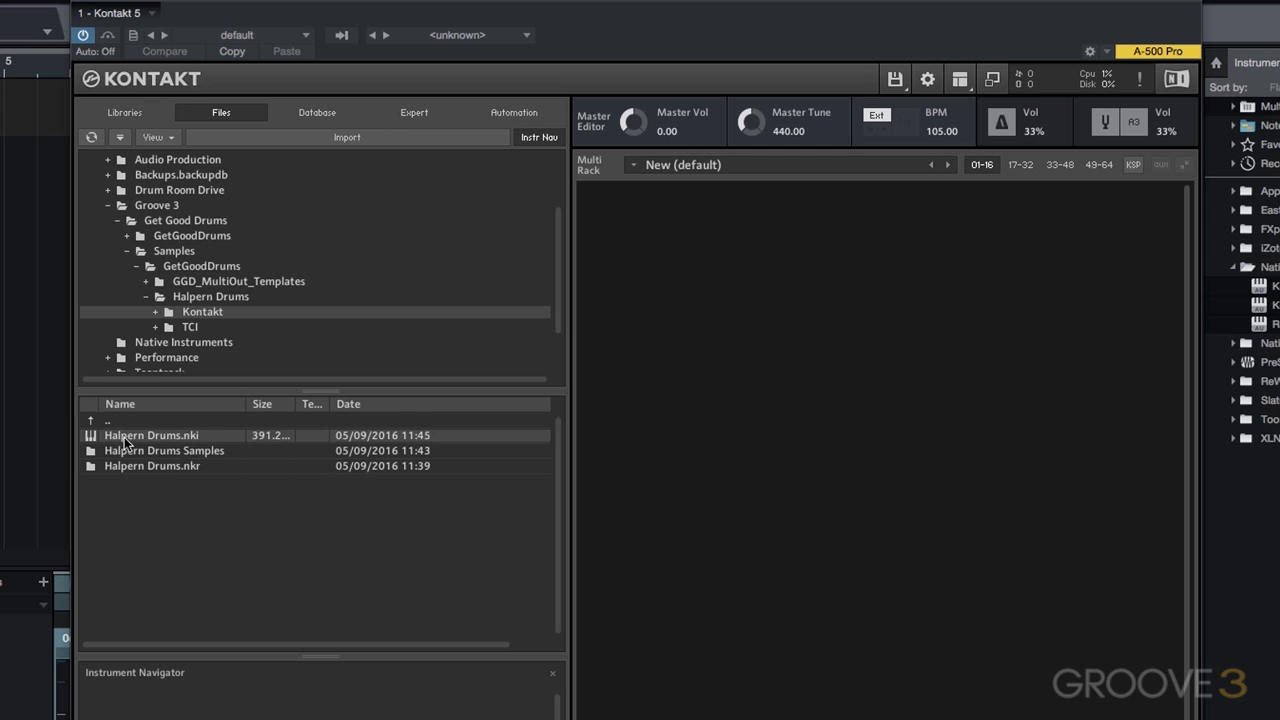
double_click(125, 443)
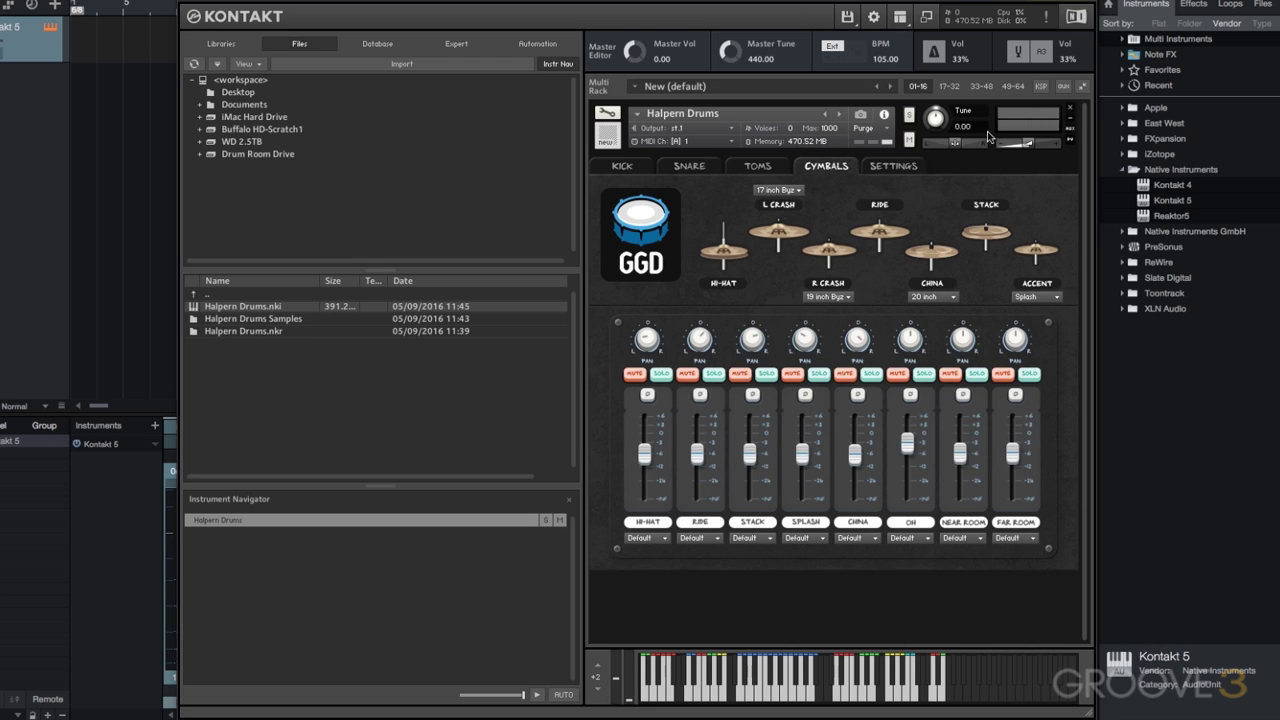
Hide the Outputs panel, switch Kontakt to its compact instrument-only view and nudge the window right.
left_click(902, 20)
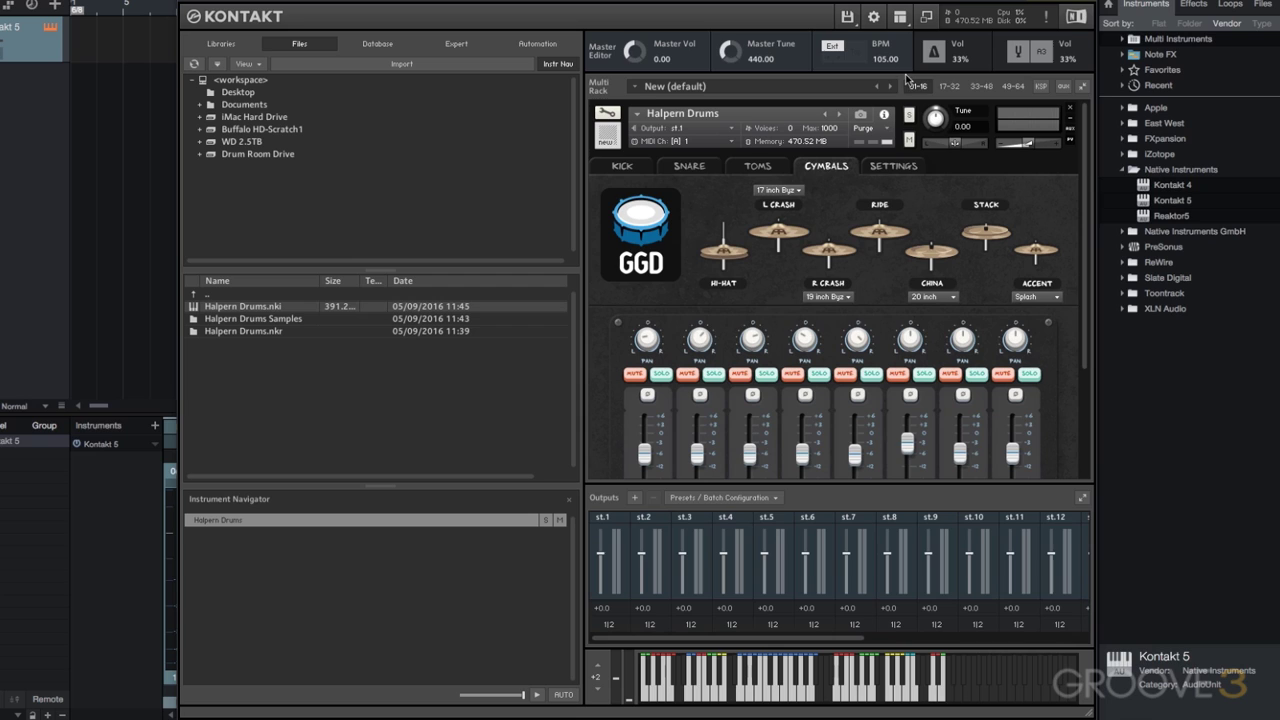
left_click(900, 17)
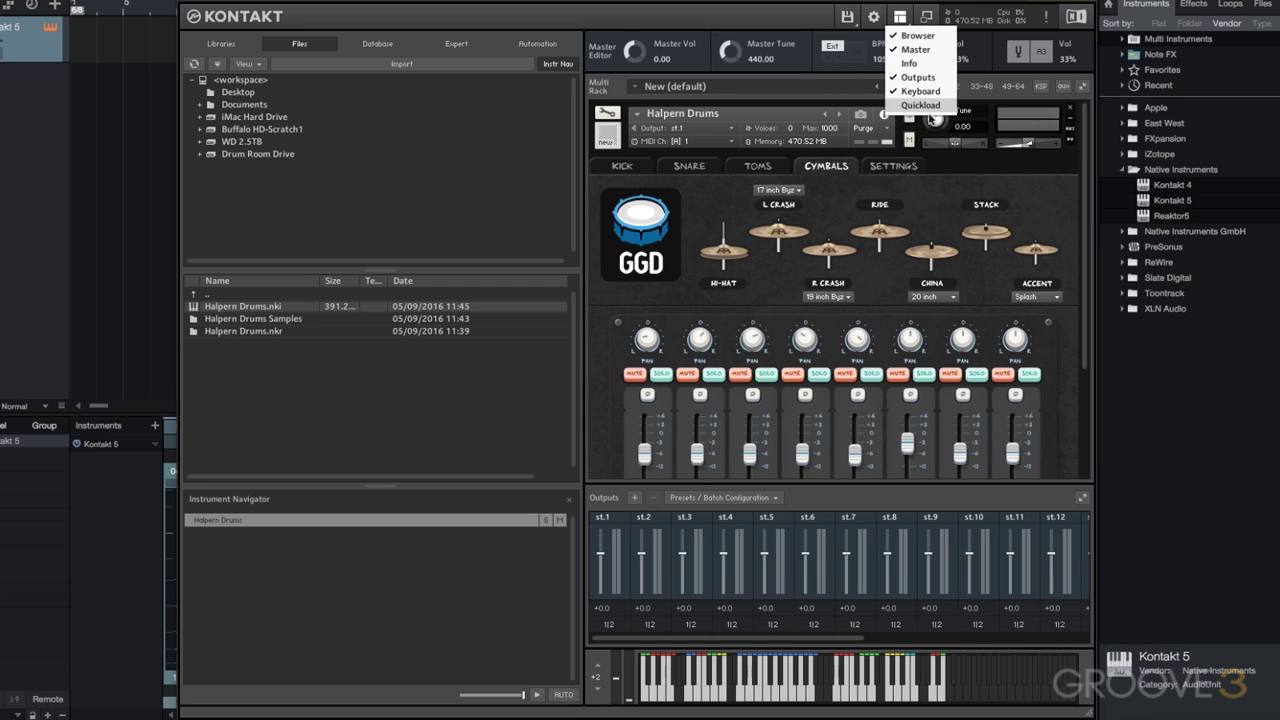
left_click(910, 76)
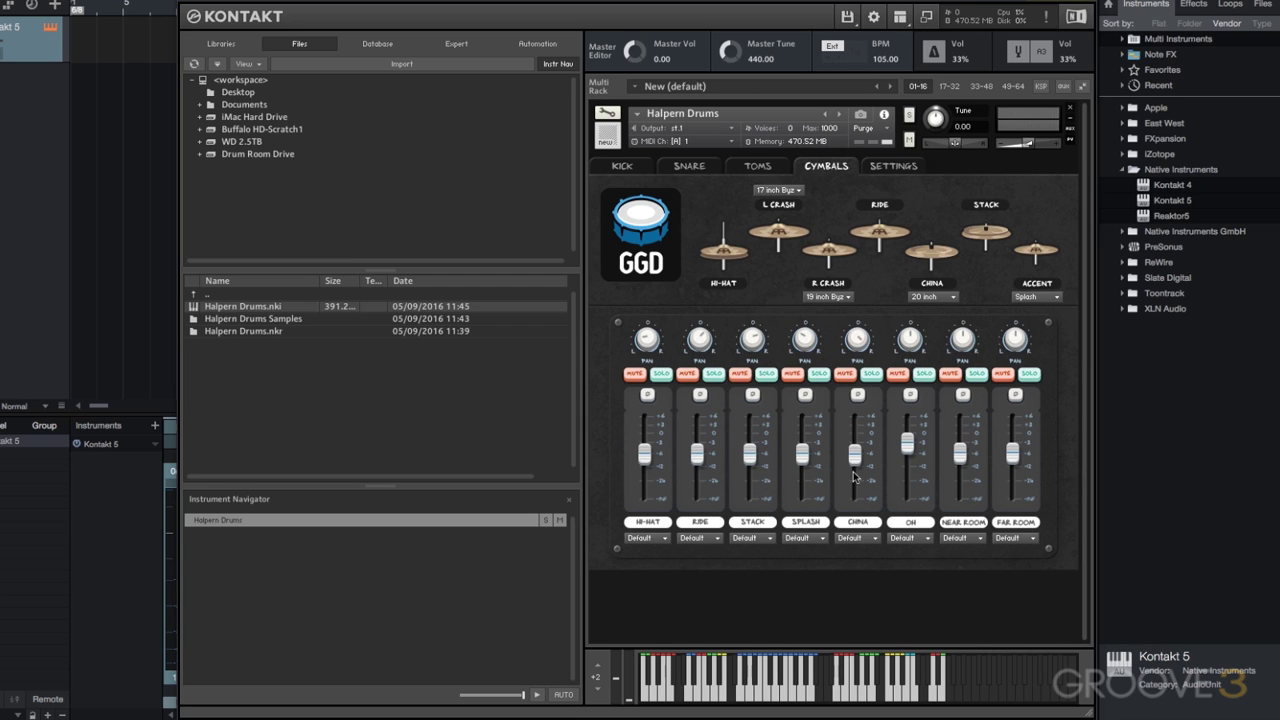
left_click(927, 18)
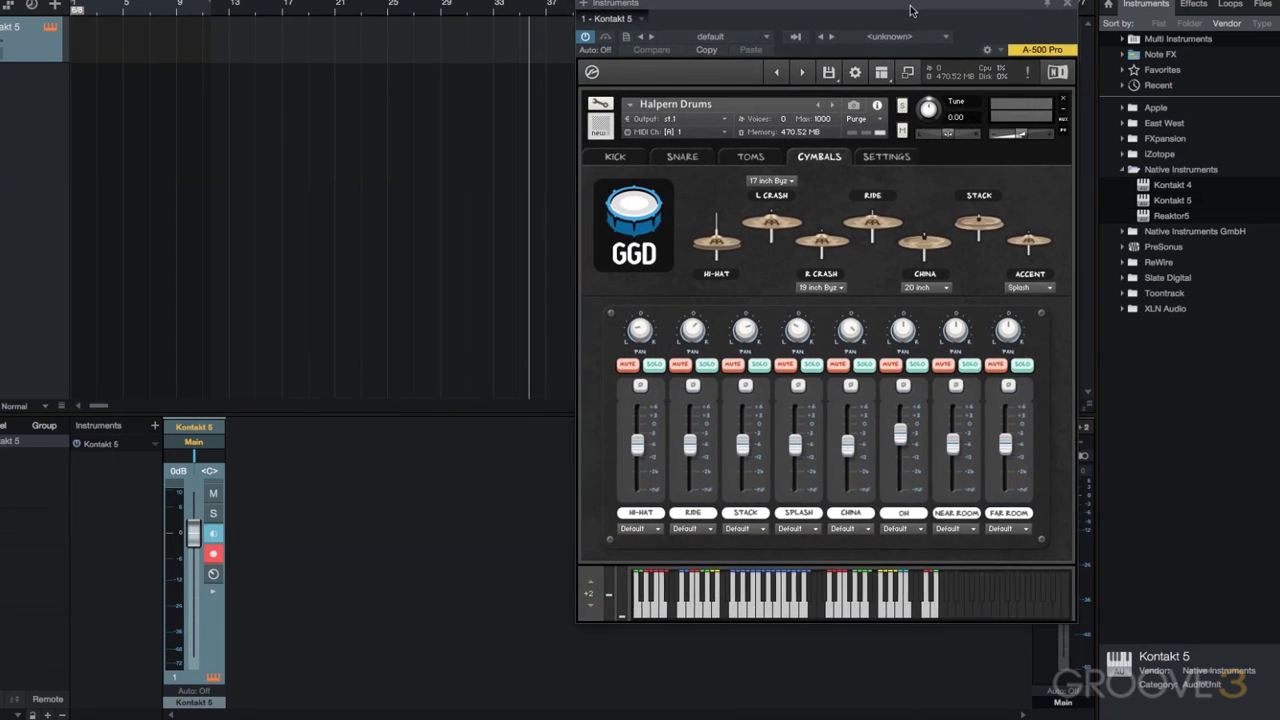
left_click_drag(911, 10, 924, 8)
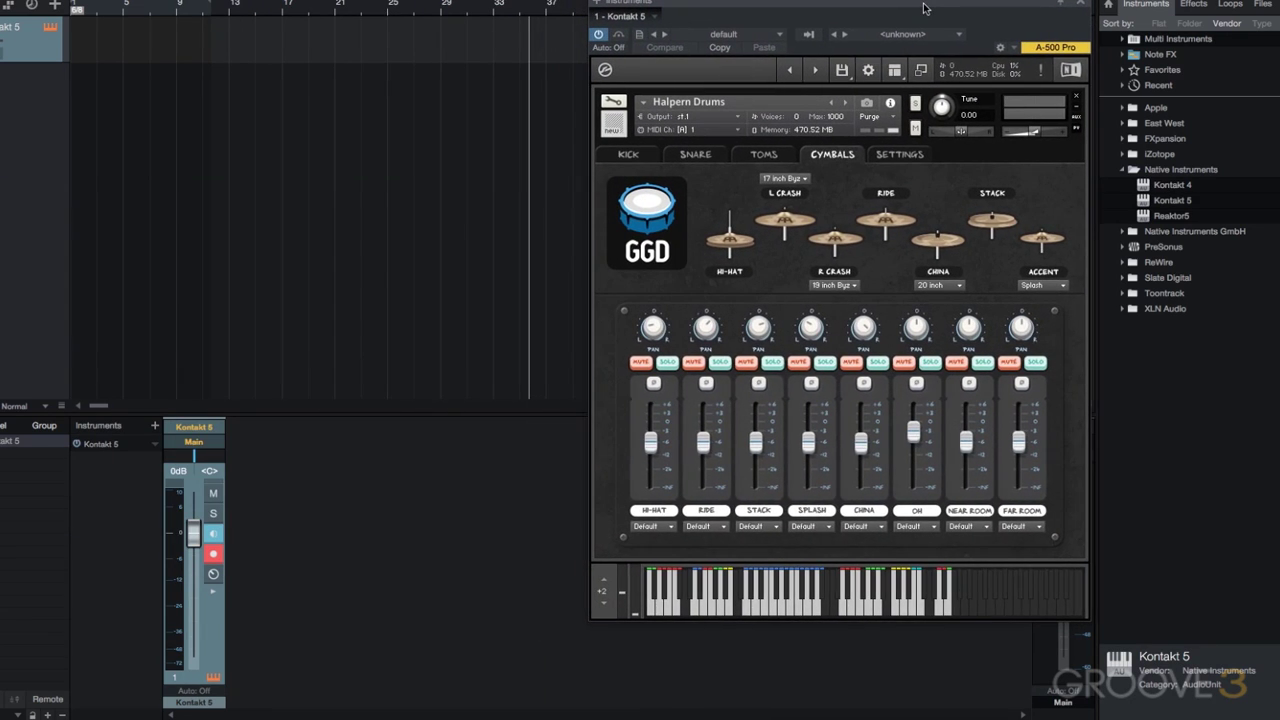
Restore Kontakt's full view and show the Quick-Load panel.
left_click(921, 69)
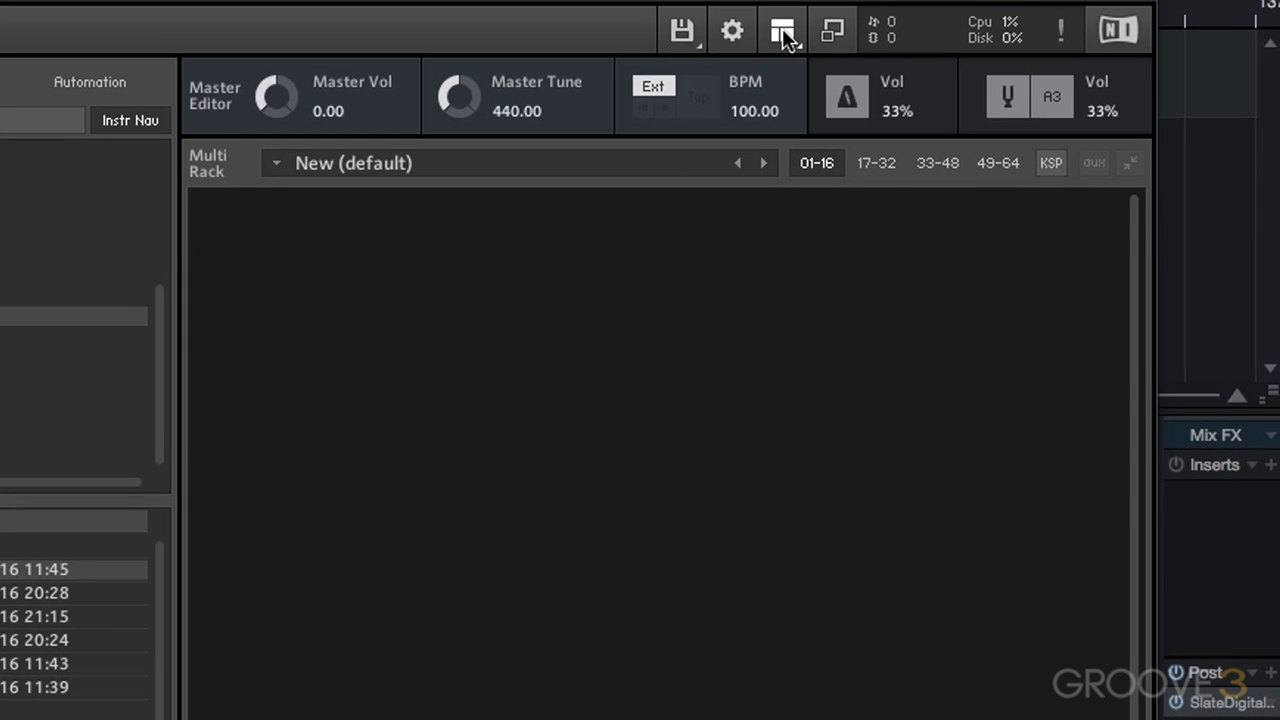
left_click(782, 28)
left_click(822, 198)
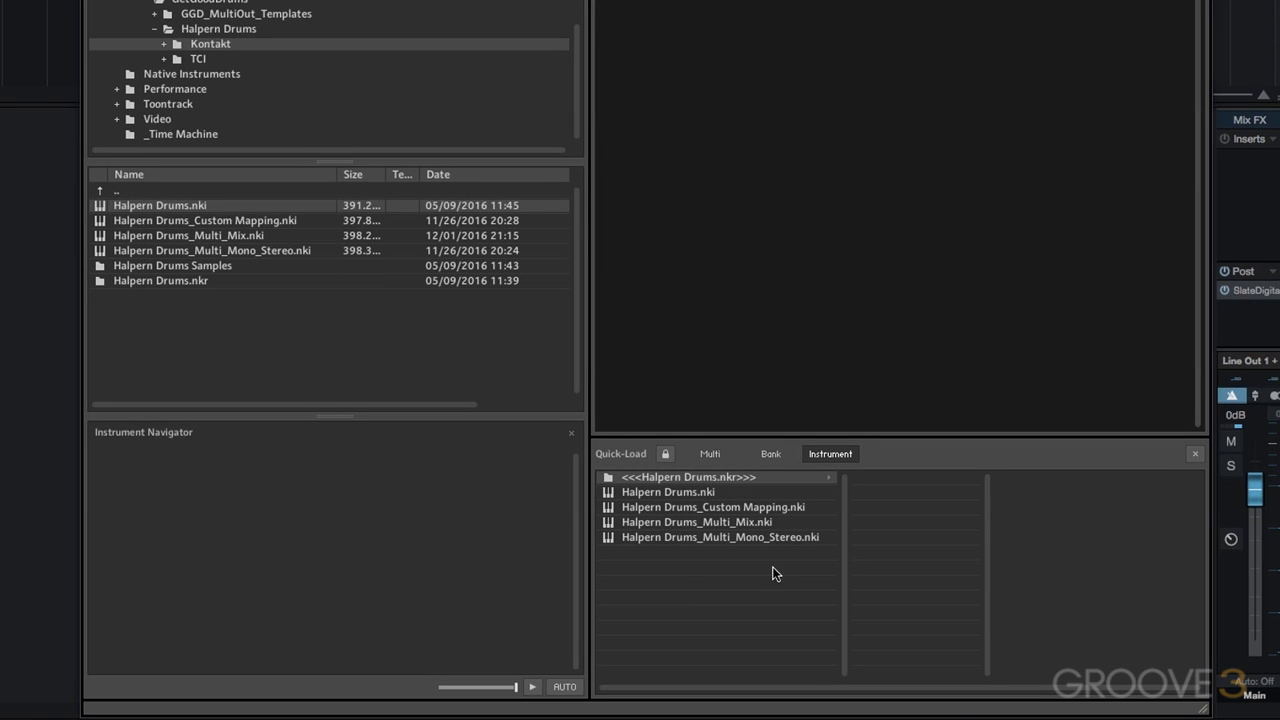
Delete every Quick-Load entry, including Multi_Mix and the Halpern Drums.nkr folder, leaving the list empty.
right_click(641, 491)
left_click(660, 520)
right_click(666, 494)
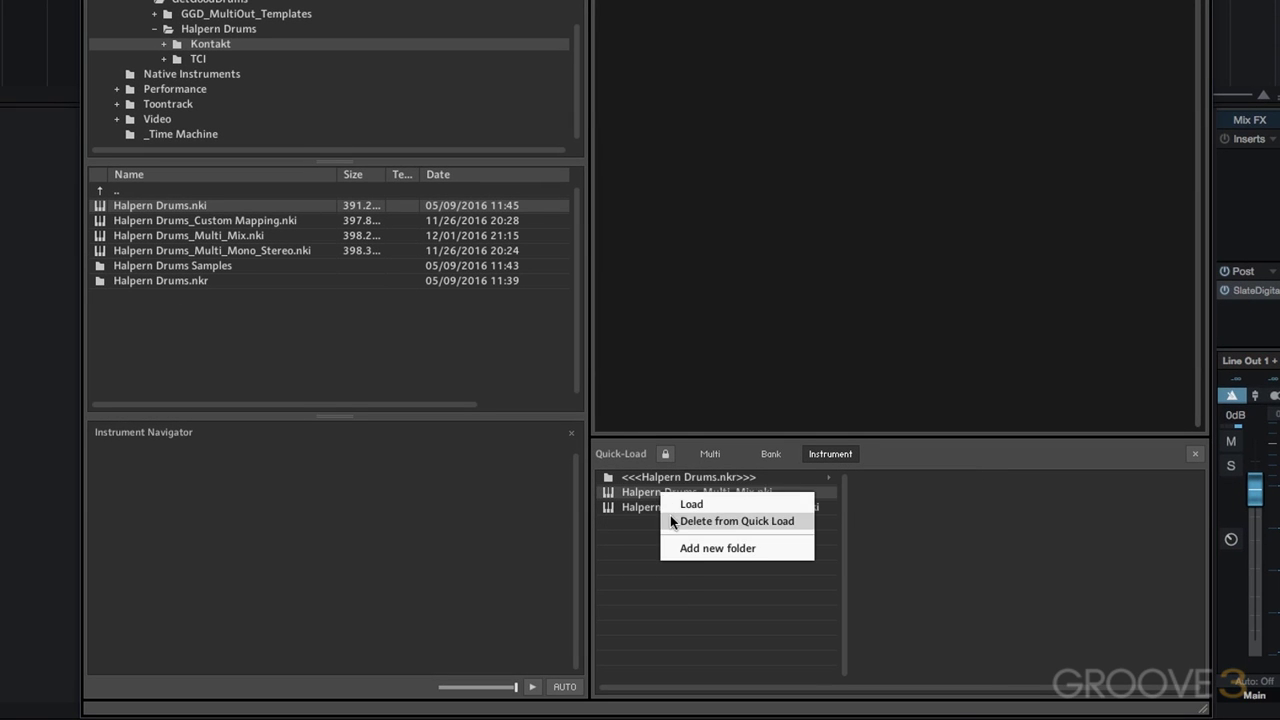
left_click(670, 516)
right_click(665, 479)
left_click(690, 490)
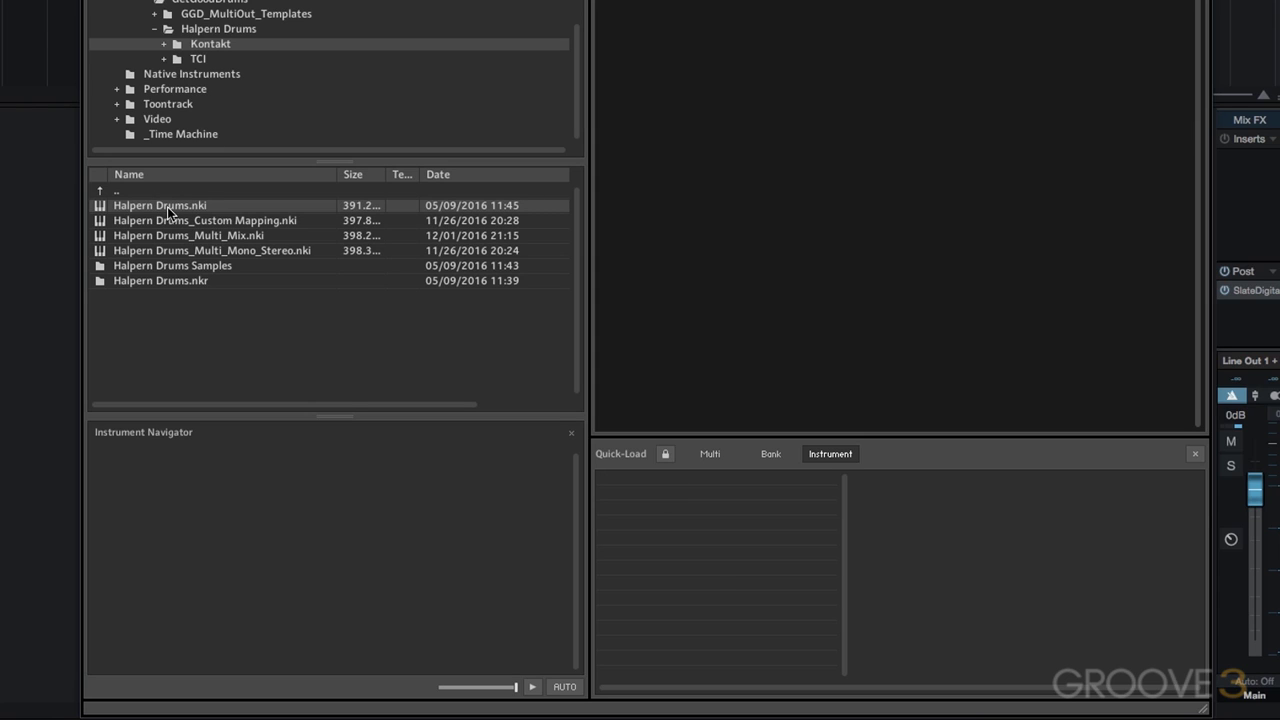
Add Halpern Drums.nki plus its Custom Mapping, Multi_Mix and Multi_Mono_Stereo presets to Quick-Load's Instrument list.
left_click_drag(167, 206, 704, 570)
left_click(205, 220)
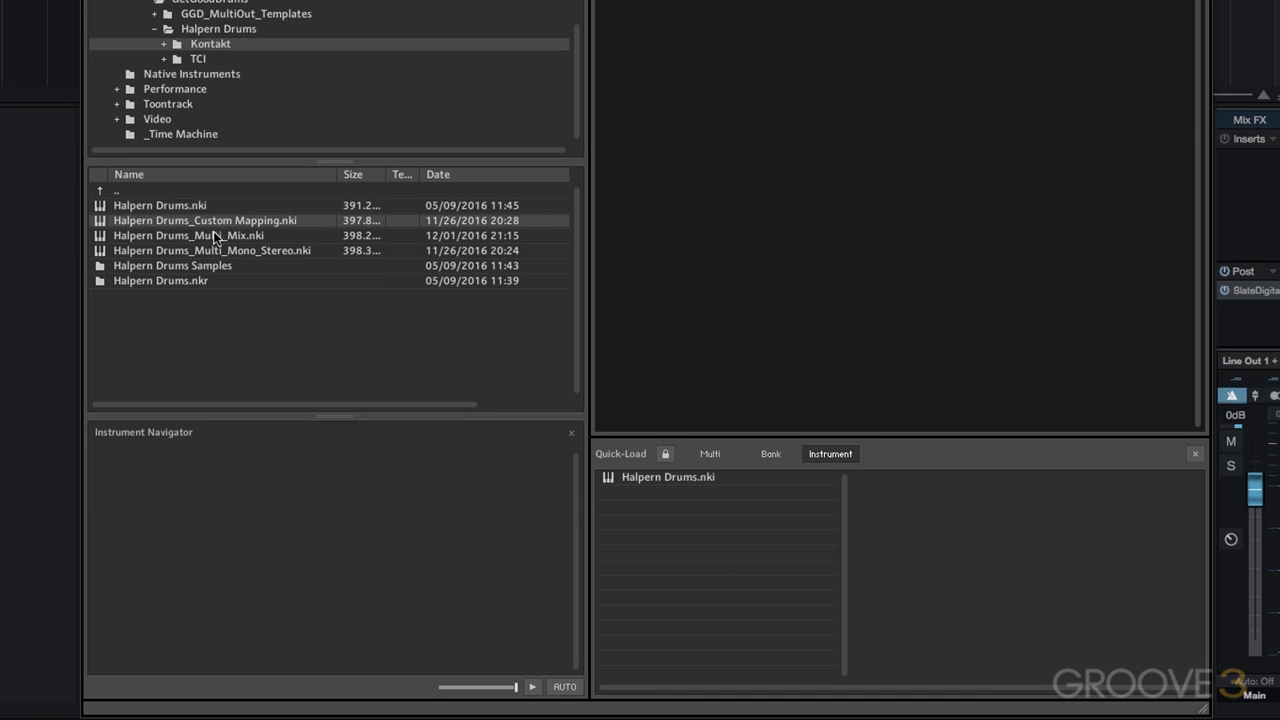
left_click(222, 250, "shift")
left_click_drag(222, 250, 680, 556)
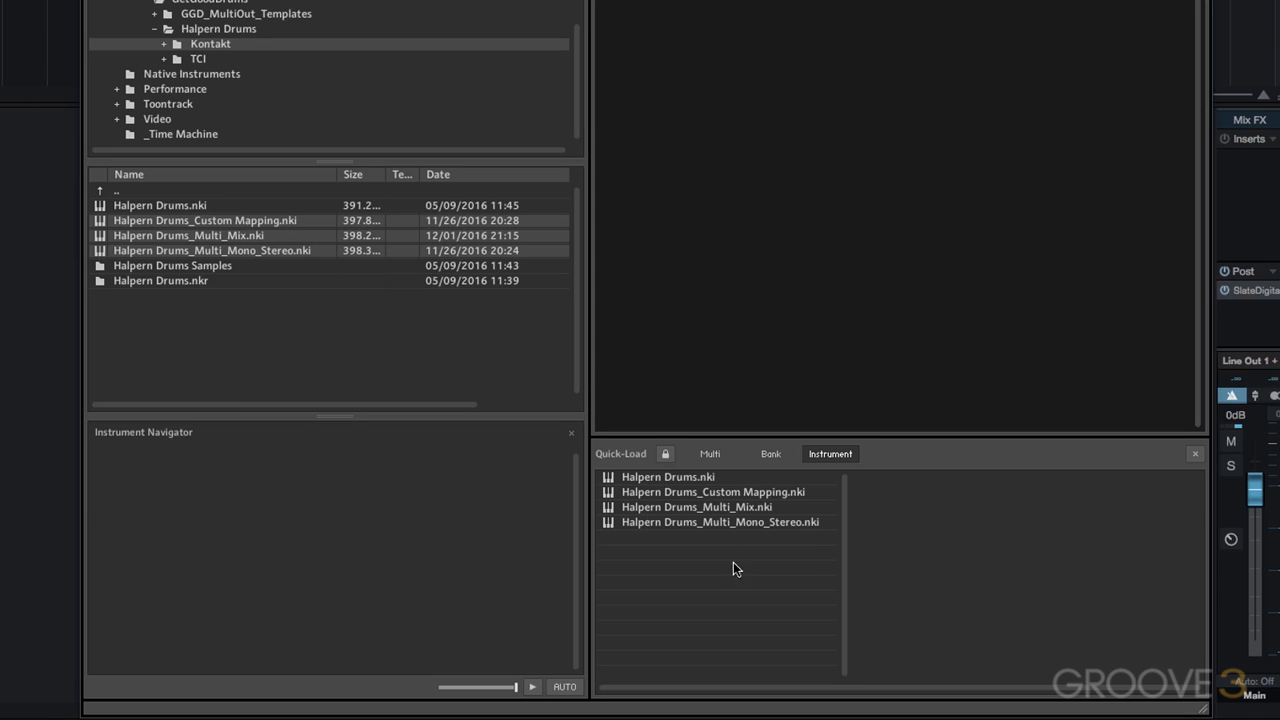
left_click(683, 476)
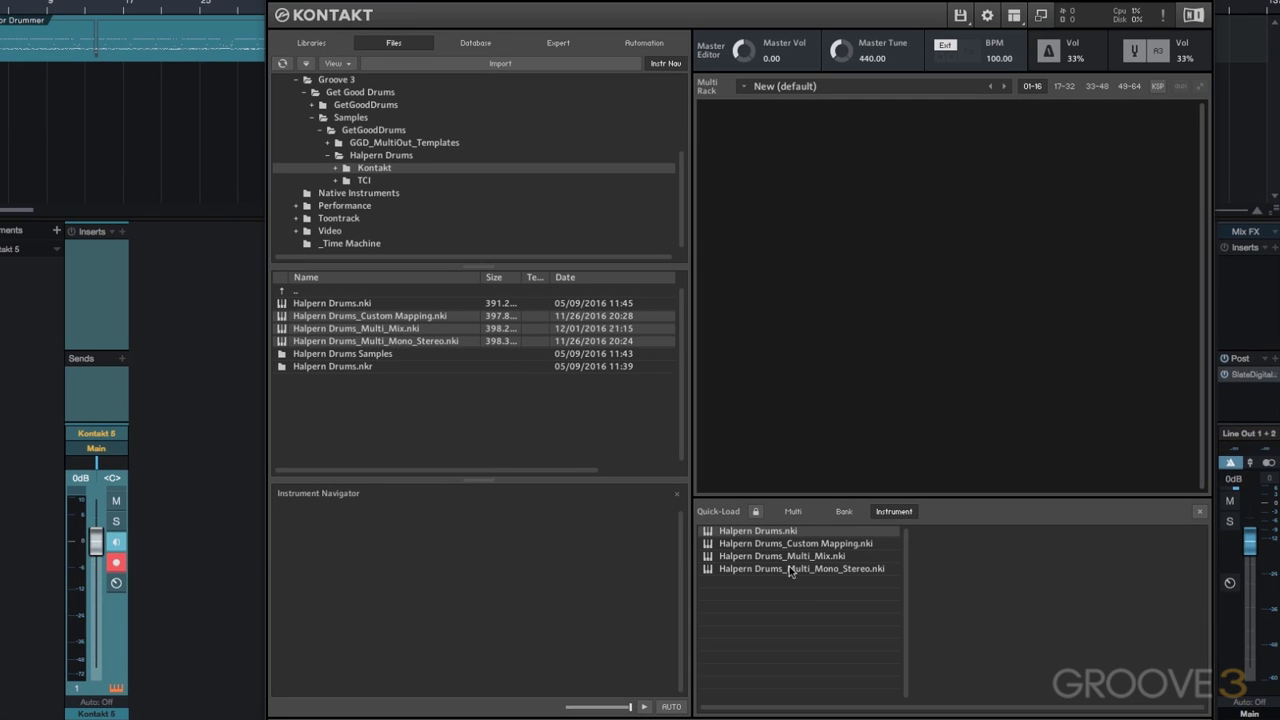
Switch the browser to Libraries and load Halpern Drums from its Quick-Load entry into the rack.
left_click(348, 44)
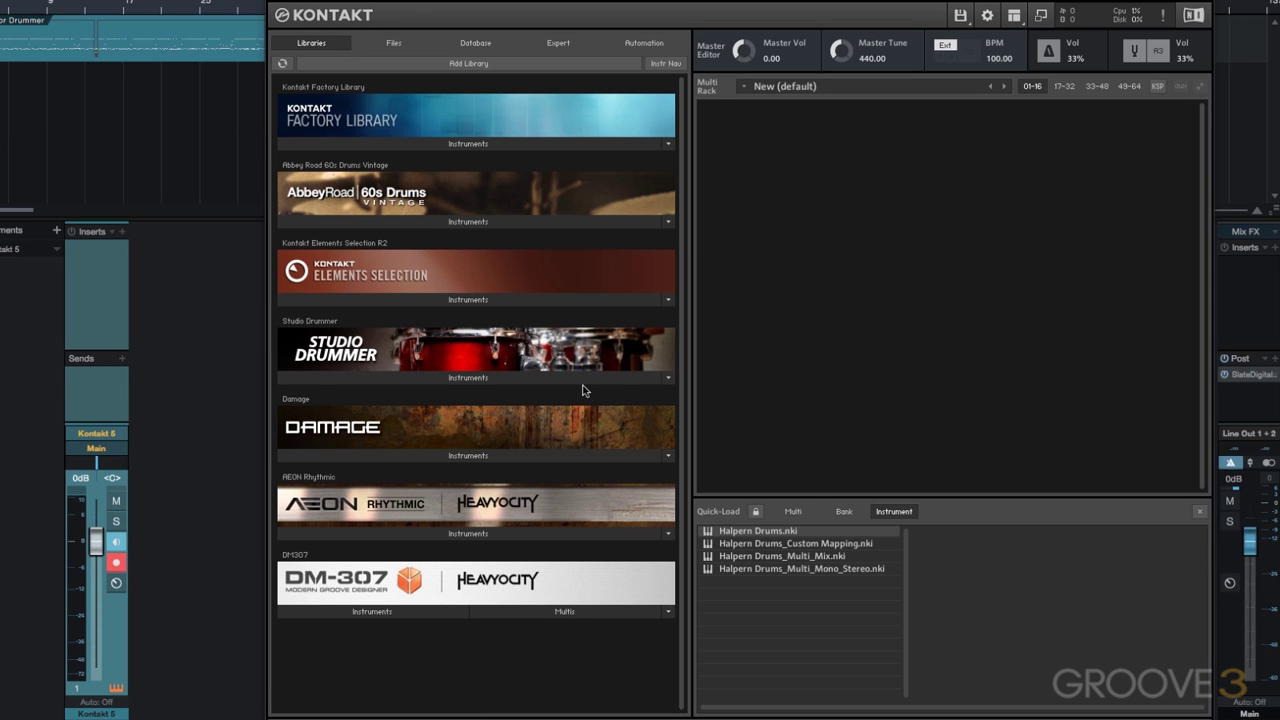
mouse_move(770, 538)
left_mouse_down()
mouse_move(863, 277)
mouse_move(735, 531)
mouse_move(765, 535)
left_mouse_up()
double_click(765, 531)
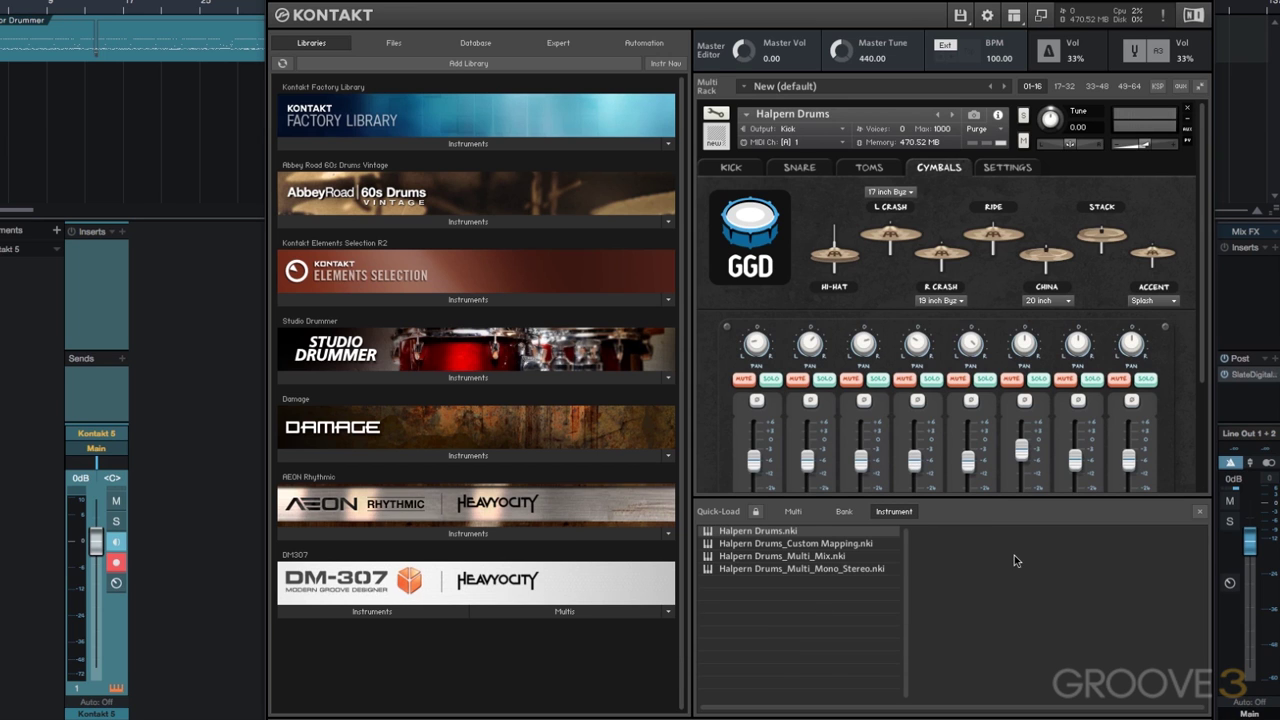
scroll(1185, 390, "down", 3)
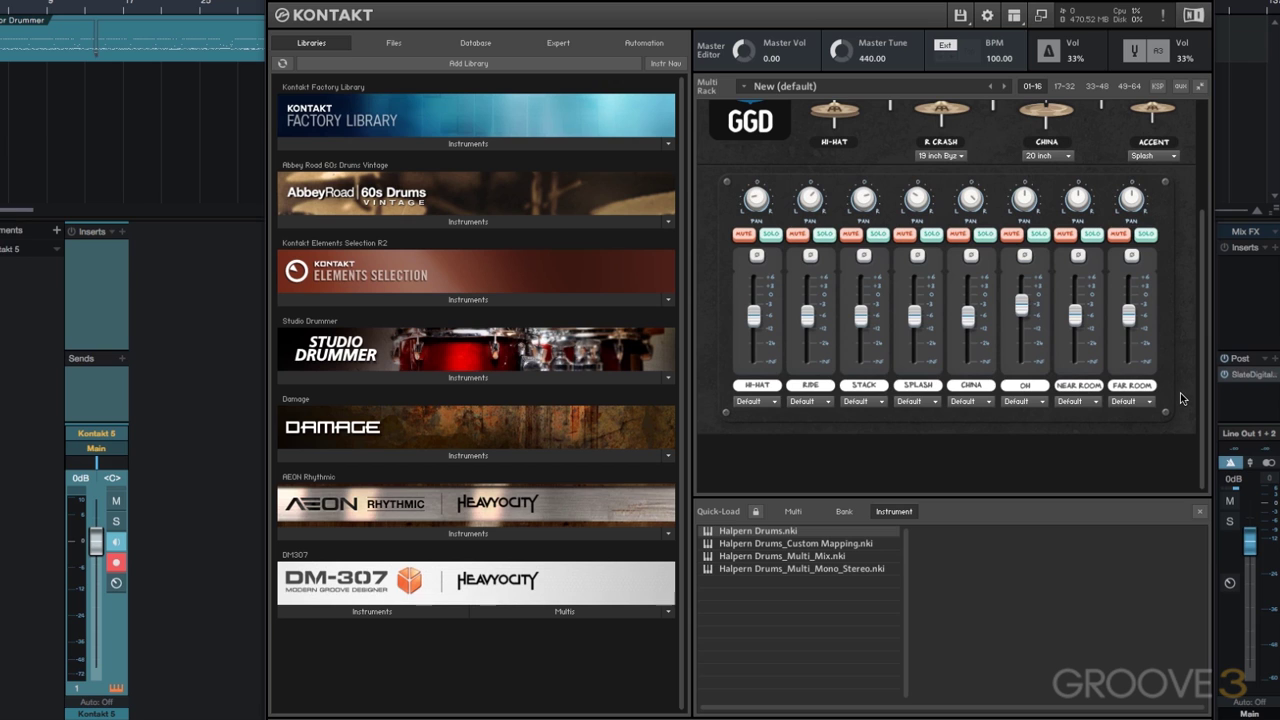